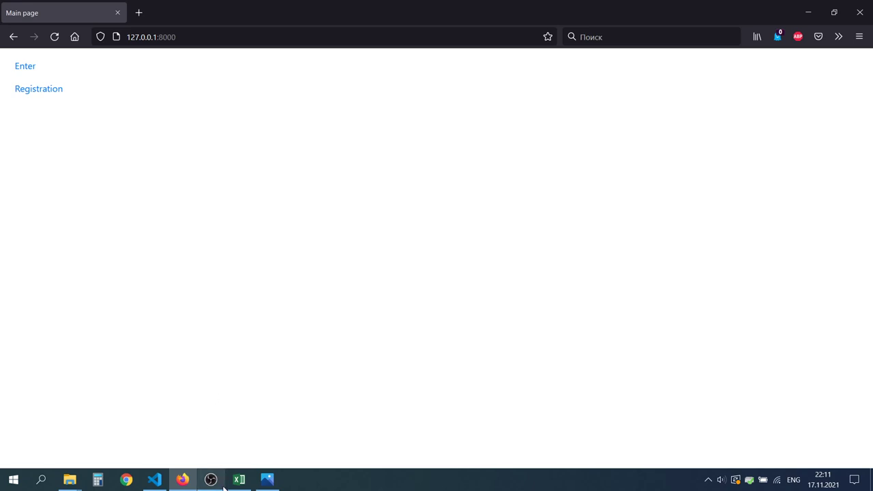
# View the shop interior photo in Photos and switch to the blank workbook in Excel
pyautogui.moveTo(182, 482)
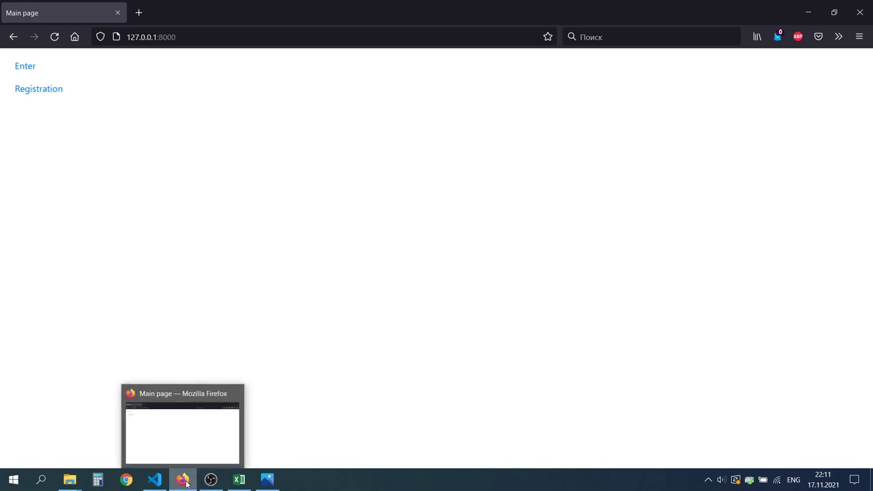
pyautogui.click(266, 480)
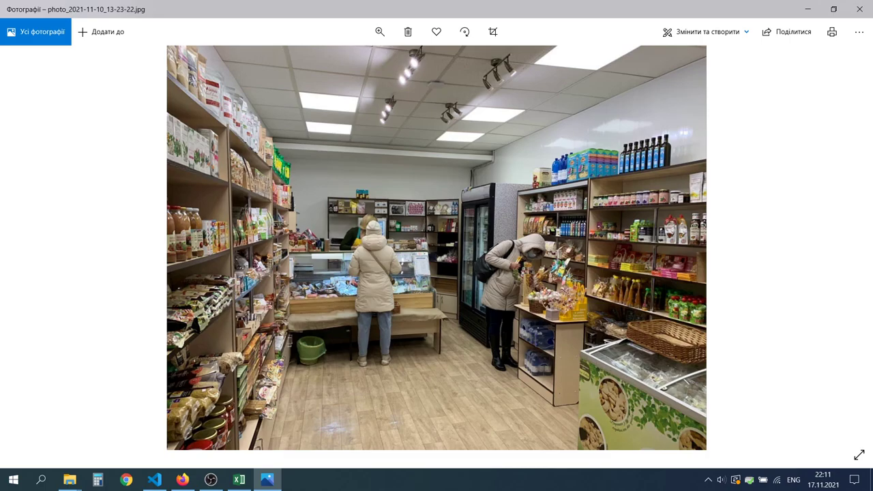
pyautogui.click(239, 480)
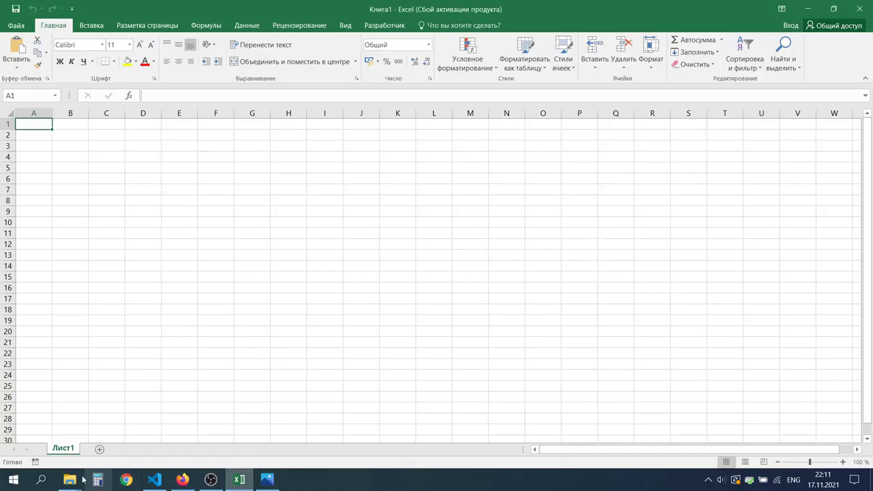
# Open "price ВЕГЕТУС з 01.03.2021" from the clean files folder to view the supplier price list, and return to the blank workbook
pyautogui.moveTo(83, 480)
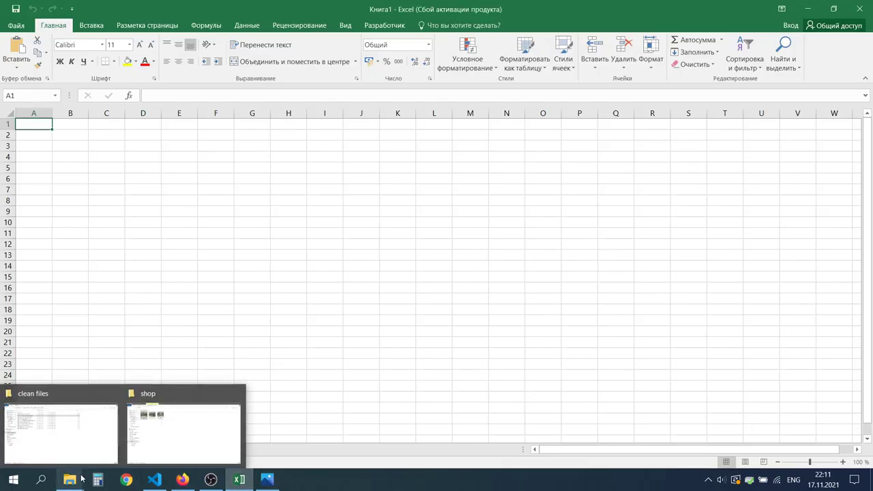
pyautogui.click(61, 443)
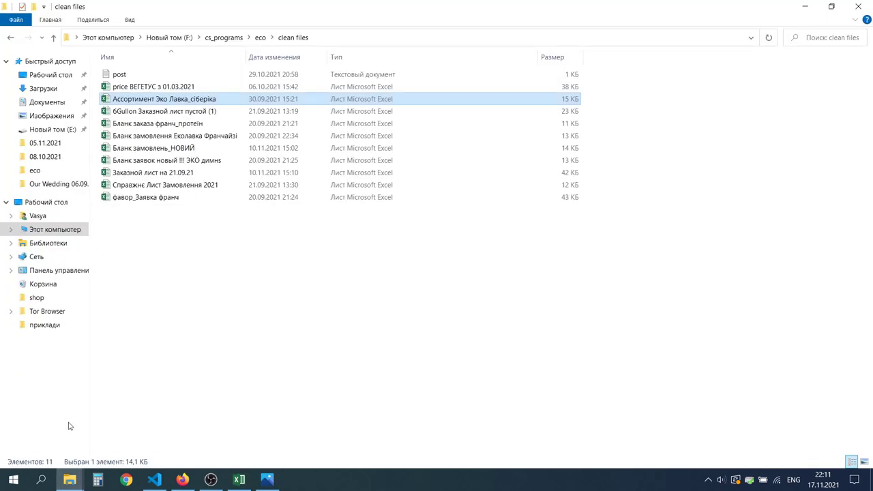
pyautogui.click(136, 88)
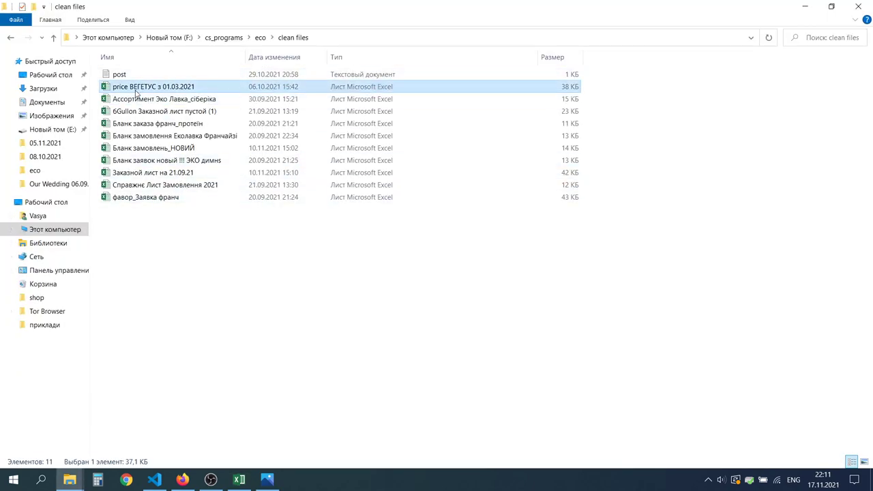
pyautogui.doubleClick(137, 88)
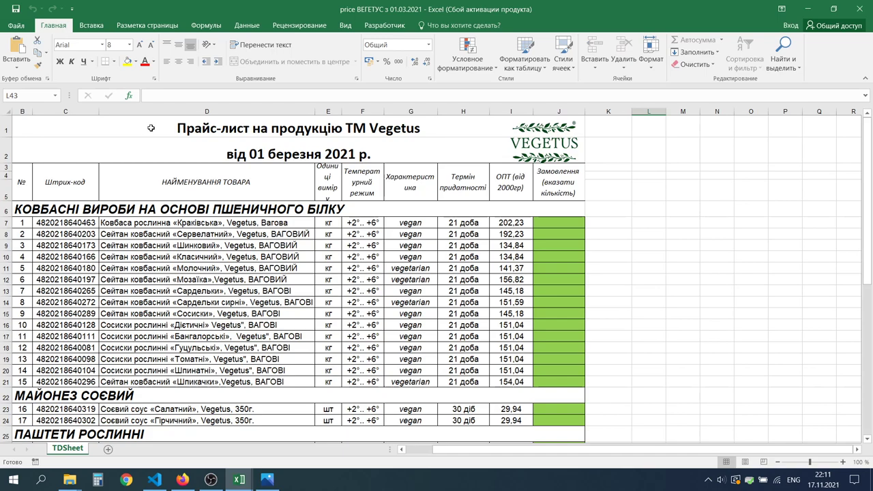
pyautogui.hotkey('ctrl', 'n')
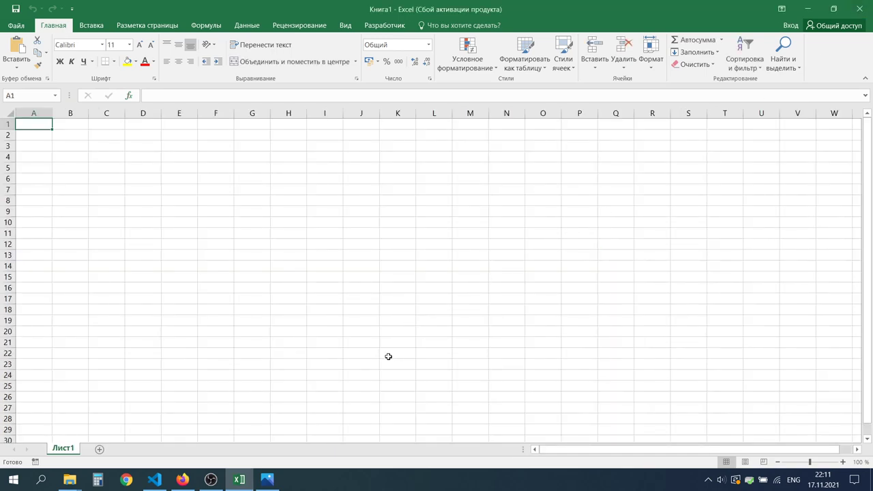
# Switch to the local web application in Firefox and log in with the account's username and password
pyautogui.moveTo(182, 479)
pyautogui.click(183, 430)
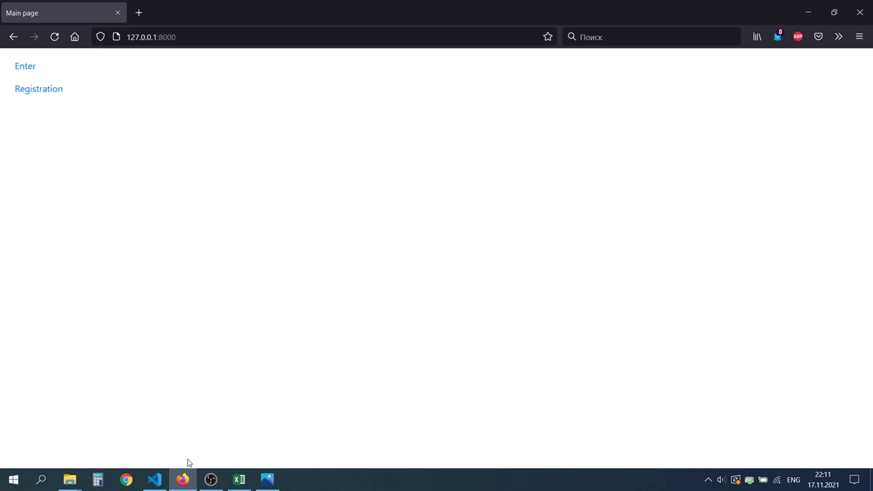
pyautogui.click(30, 66)
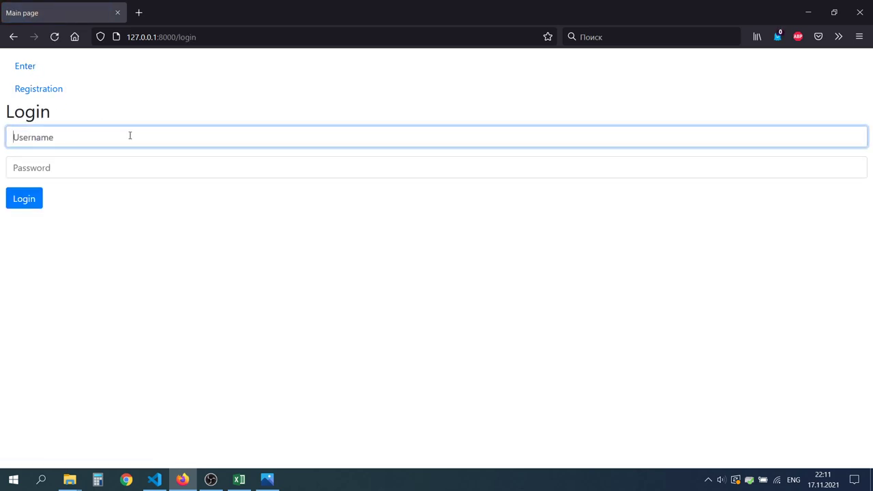
pyautogui.write('v')
pyautogui.press('Tab')
pyautogui.write('v')
pyautogui.press('Return')
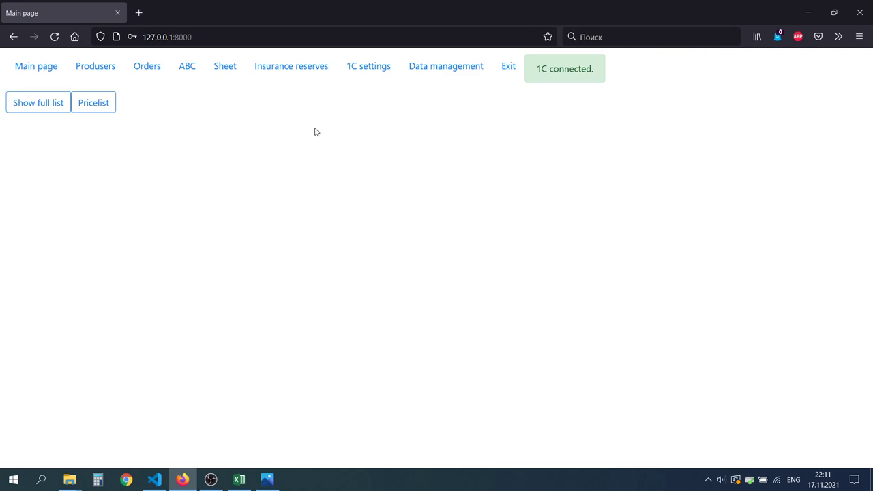
# Review the Data management page, highlighting the SCU count, and view the 1C connection settings
pyautogui.click(414, 66)
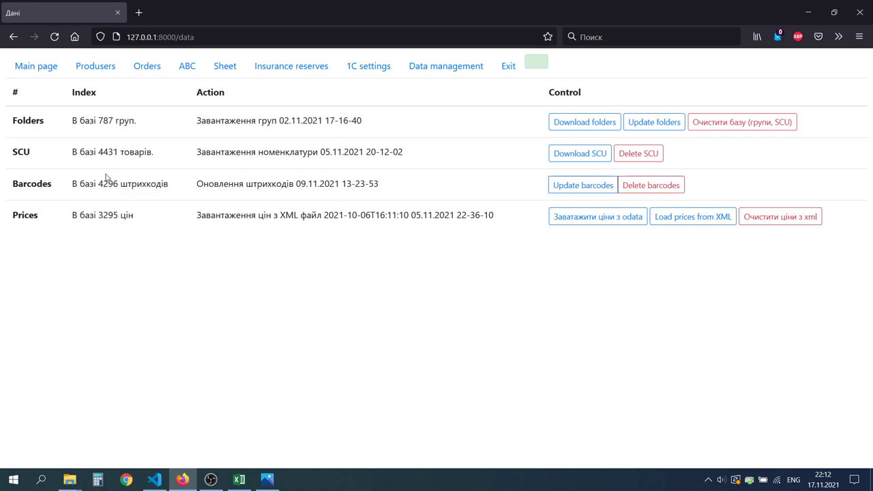
pyautogui.moveTo(98, 153); pyautogui.dragTo(118, 153)
pyautogui.click(357, 65)
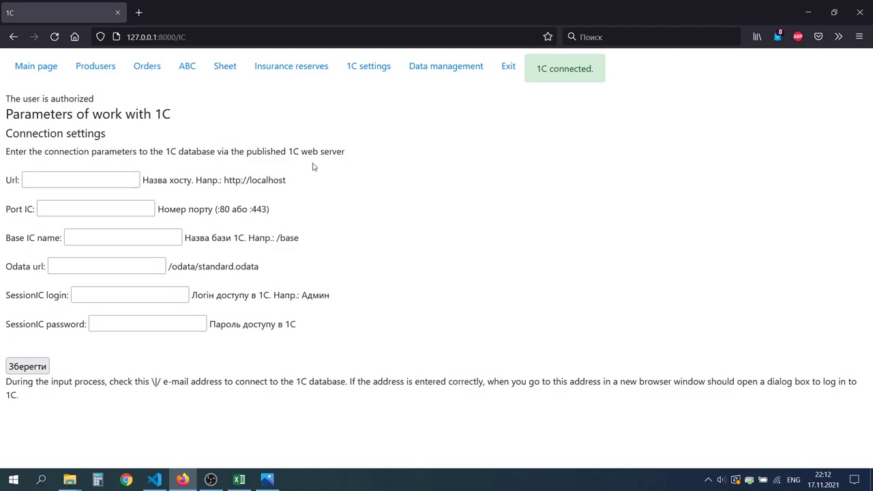
# Look through the product list on the ABC page and view the stock movements on the Sheet page
pyautogui.click(186, 66)
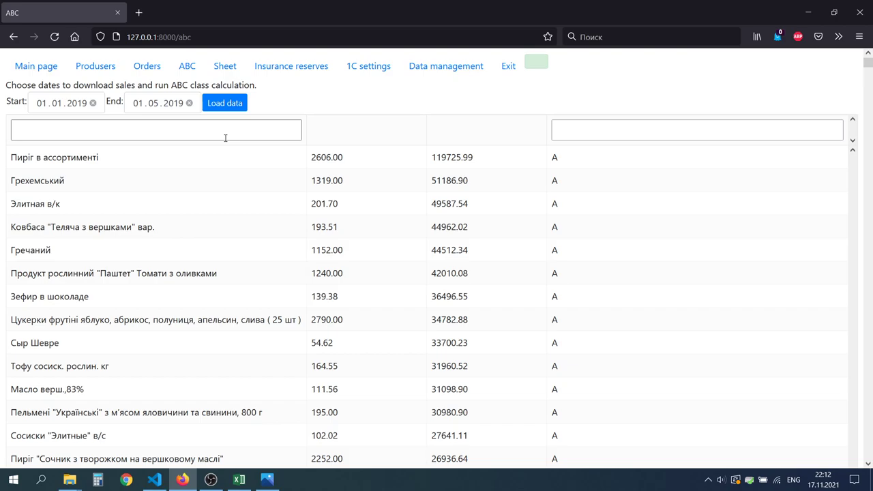
pyautogui.scroll(-8, 211, 222)
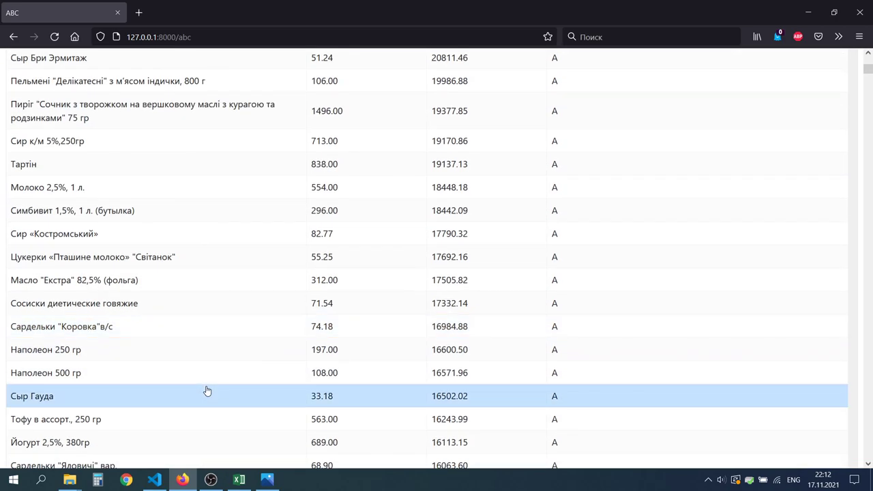
pyautogui.scroll(10, 207, 388)
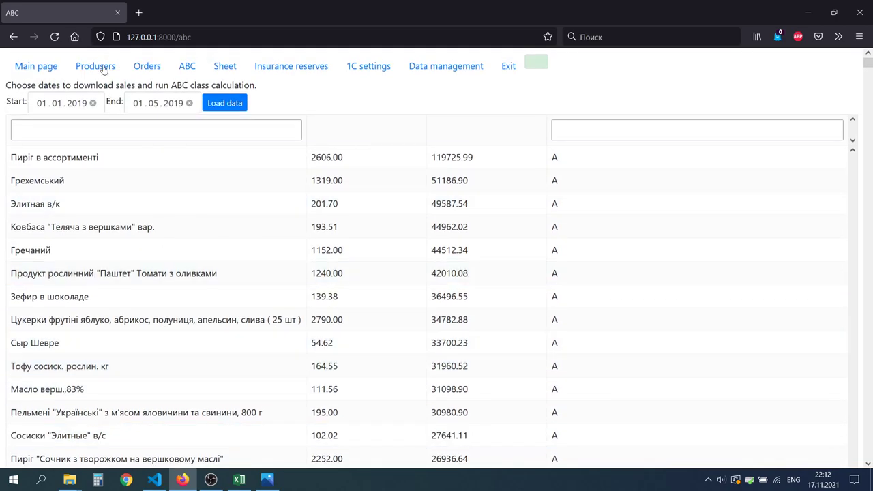
pyautogui.click(220, 66)
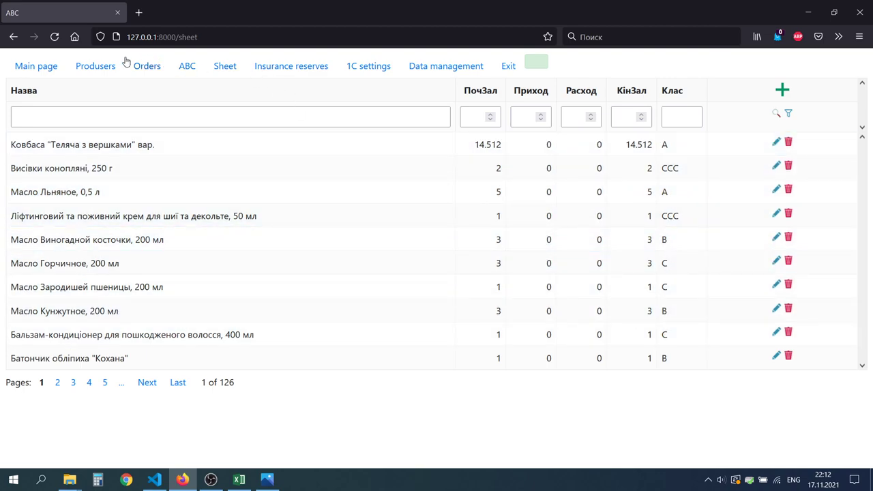
# In the Produsers list, activate the Яйца supplier, set its minimum sum to 500, and save the row
pyautogui.click(107, 69)
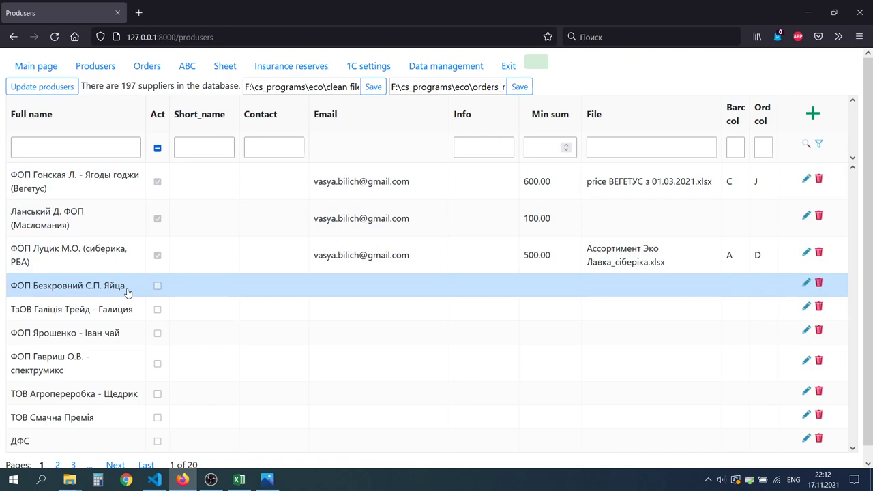
pyautogui.doubleClick(127, 292)
pyautogui.click(158, 290)
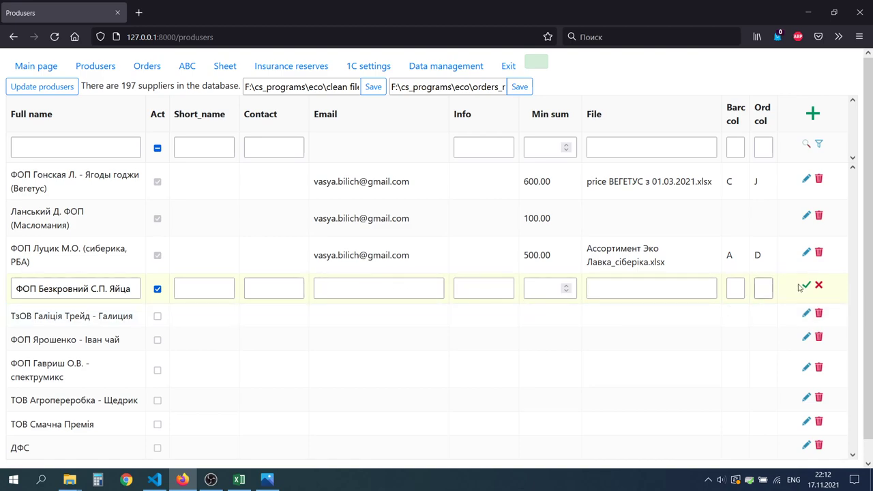
pyautogui.click(542, 289)
pyautogui.write('500')
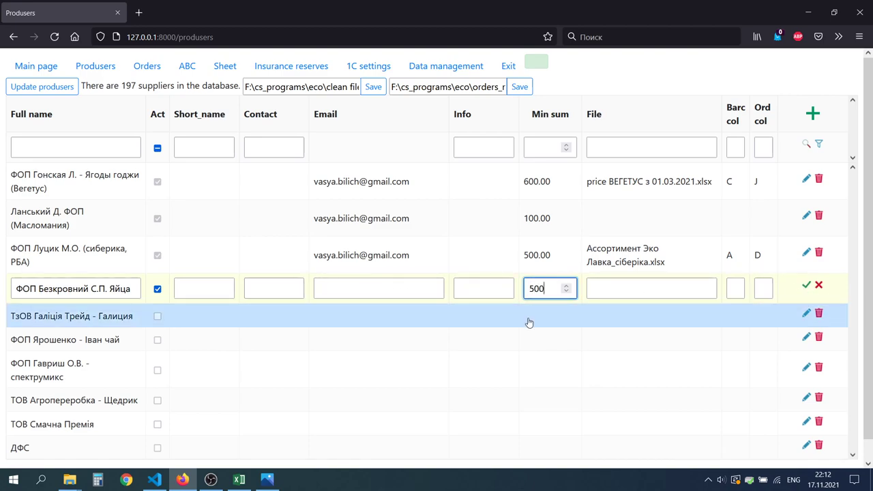
pyautogui.click(806, 284)
# Deactivate the Яйца supplier, set its minimum sum to 0, and save the row
pyautogui.click(170, 288)
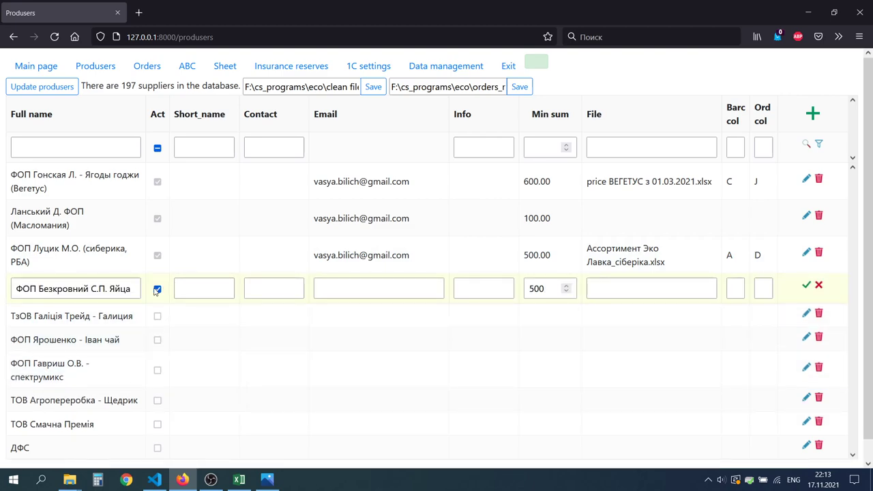
pyautogui.click(157, 289)
pyautogui.doubleClick(537, 288)
pyautogui.write('0')
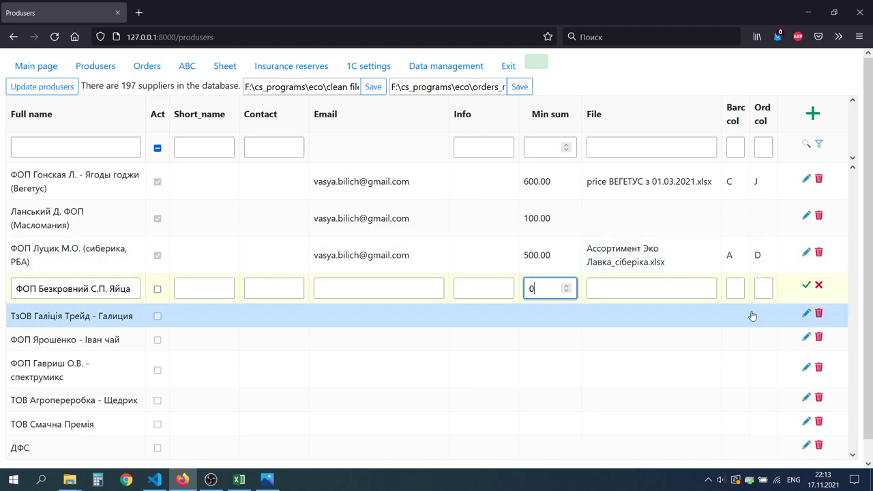
pyautogui.click(806, 284)
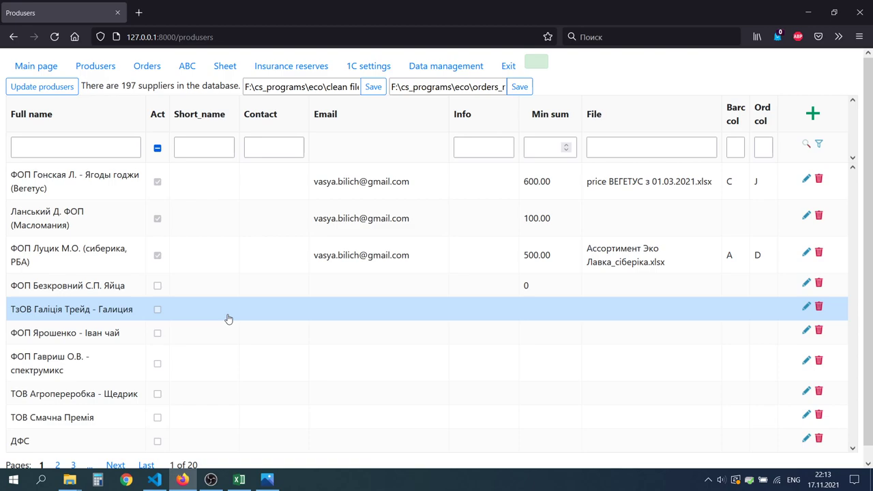
# View the Вегетус supplier's calculated order on the Orders page and close it
pyautogui.click(151, 67)
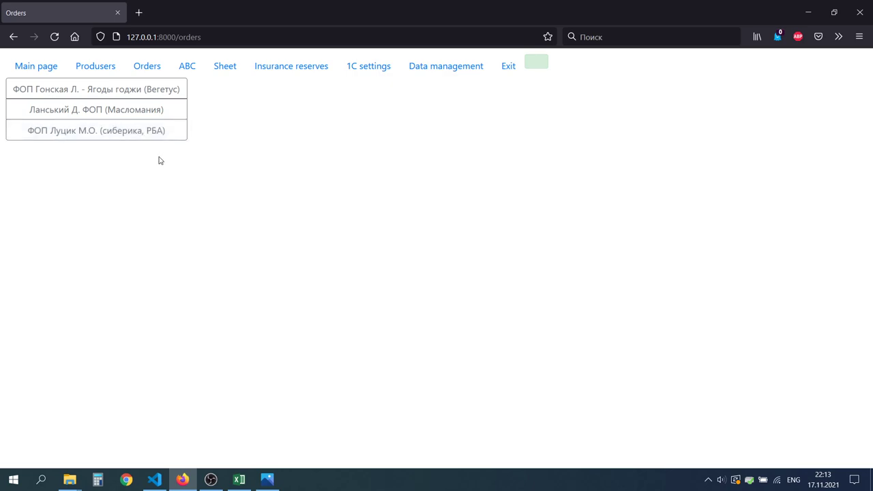
pyautogui.click(96, 89)
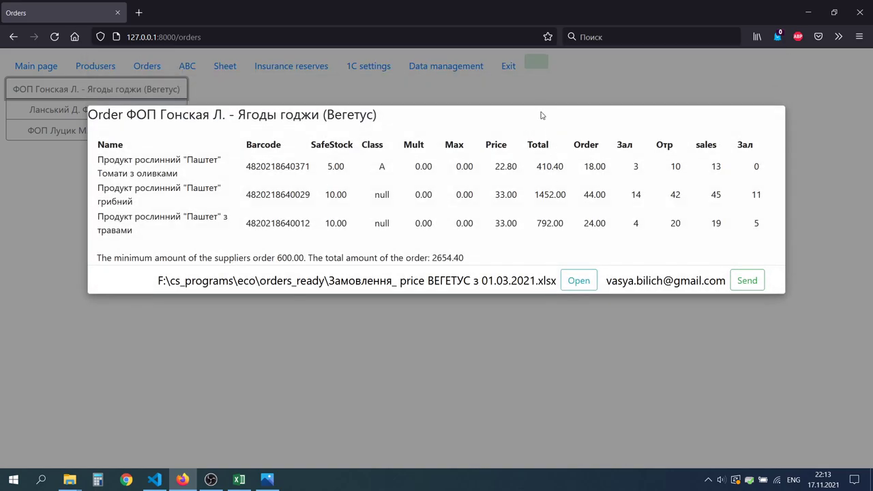
pyautogui.click(403, 77)
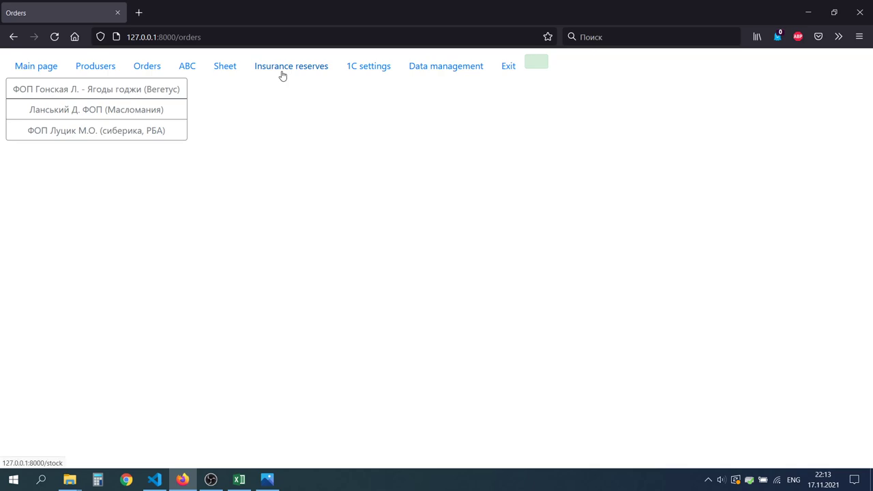
# Open the Insurance reserves page and find "вегету" in the product list
pyautogui.click(282, 72)
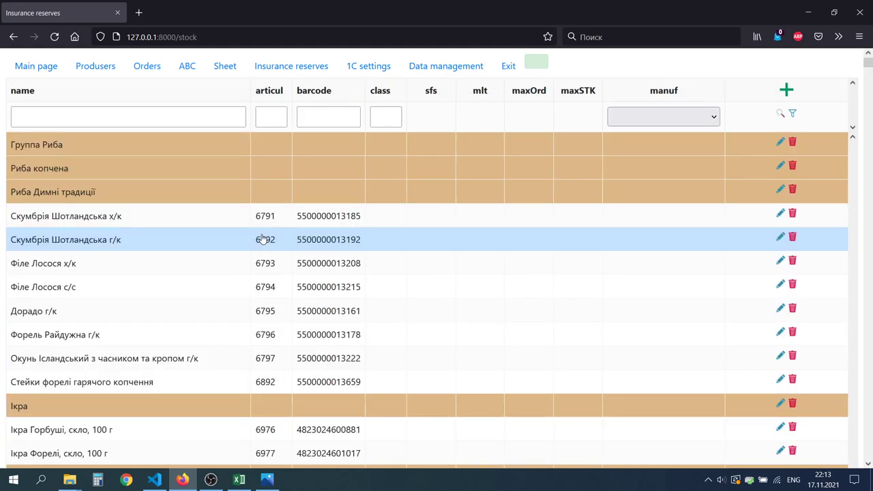
pyautogui.scroll(-5, 335, 321)
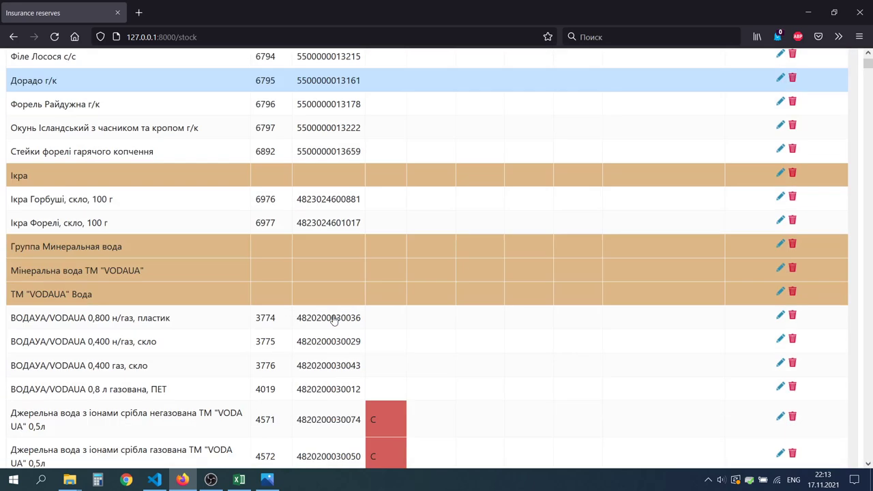
pyautogui.hotkey('ctrl', 'f')
pyautogui.hotkey('alt', 'shift')
pyautogui.write('веге')
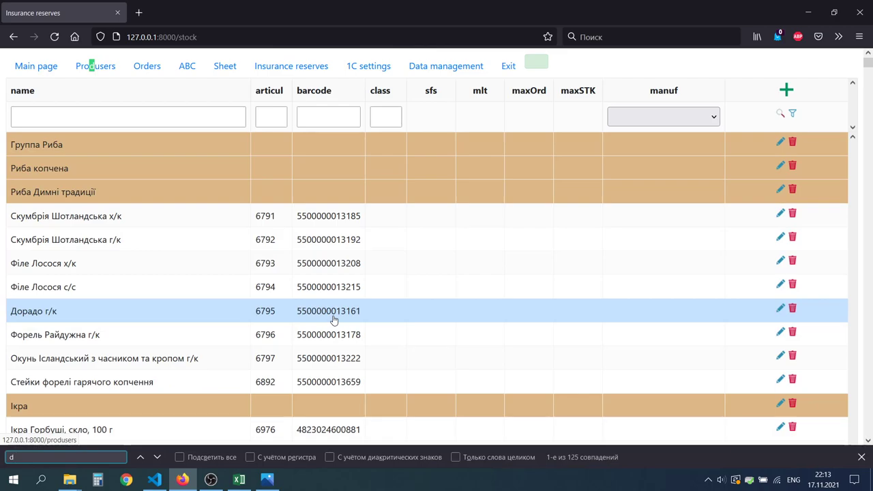
pyautogui.write('ту')
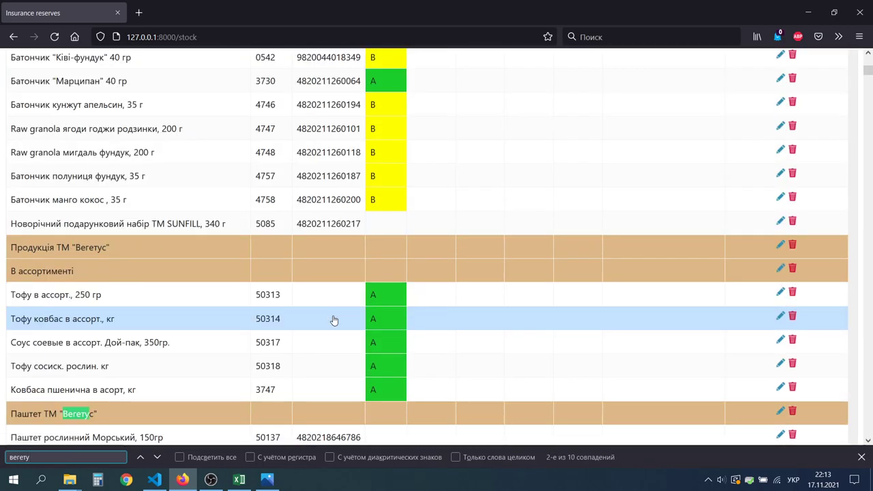
# Set the sfs value of Продукт рослинний "Паштет" Томати з оливками to 7 and save the row
pyautogui.scroll(-5, 478, 273)
pyautogui.doubleClick(442, 155)
pyautogui.doubleClick(430, 152)
pyautogui.write('7')
pyautogui.click(780, 148)
# Set the sfs value to 9 for "Паштет" грибний and 8 for "Паштет" з травами, saving both rows
pyautogui.doubleClick(425, 198)
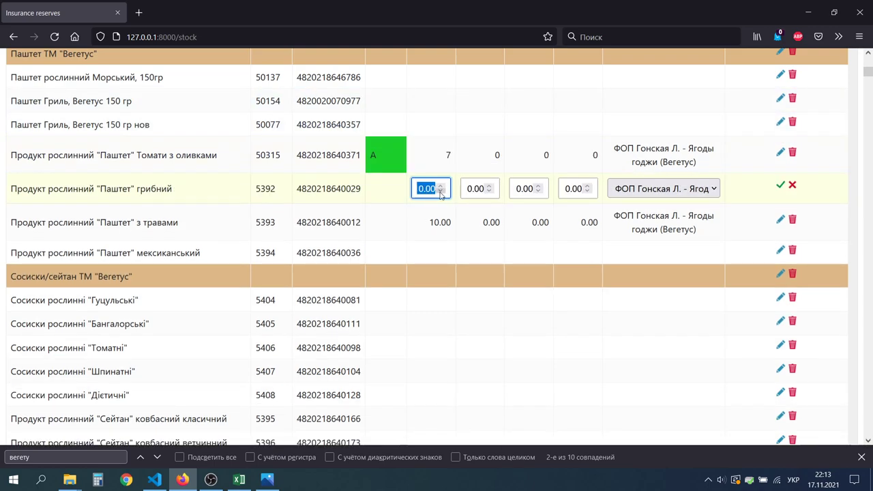
pyautogui.write('9')
pyautogui.click(780, 184)
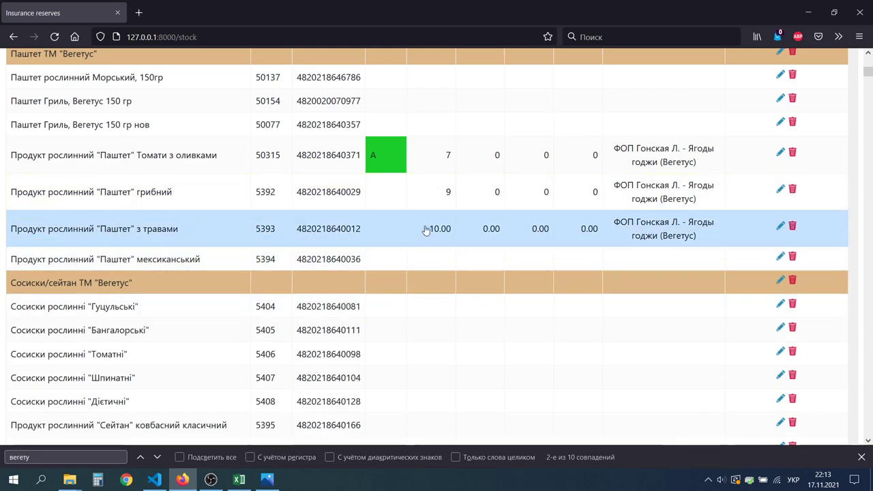
pyautogui.doubleClick(426, 230)
pyautogui.write('8.00')
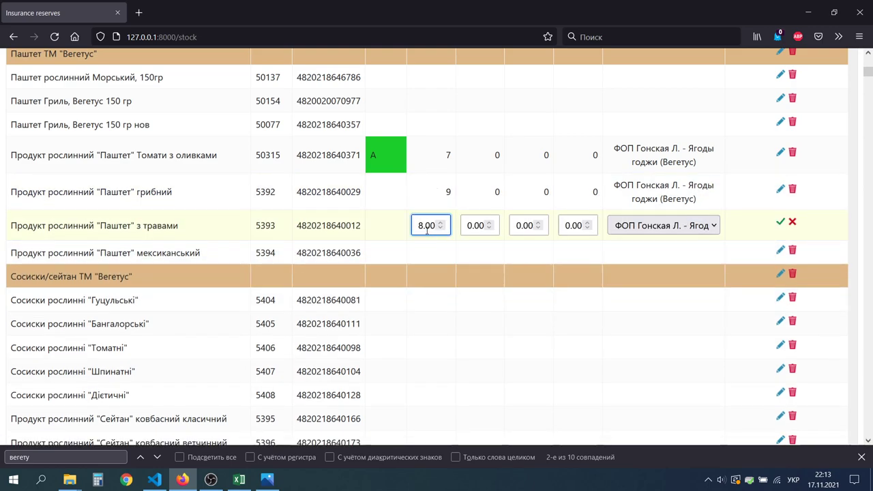
pyautogui.click(780, 221)
# Find "сибери" in the product list and set the sfs value of Мило д/бані "Черное", 500мл to 90, saving the row
pyautogui.hotkey('ctrl', 'f')
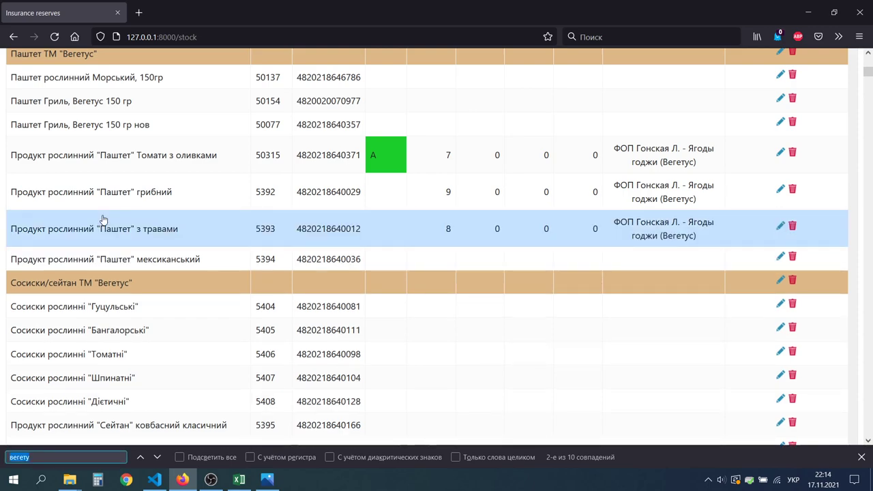
pyautogui.write('сибери')
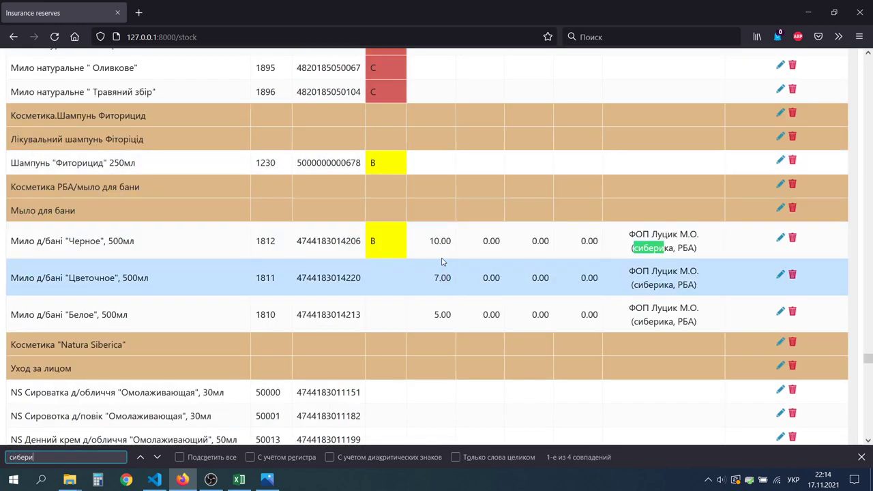
pyautogui.click(426, 241)
pyautogui.click(426, 237)
pyautogui.doubleClick(426, 237)
pyautogui.write('90')
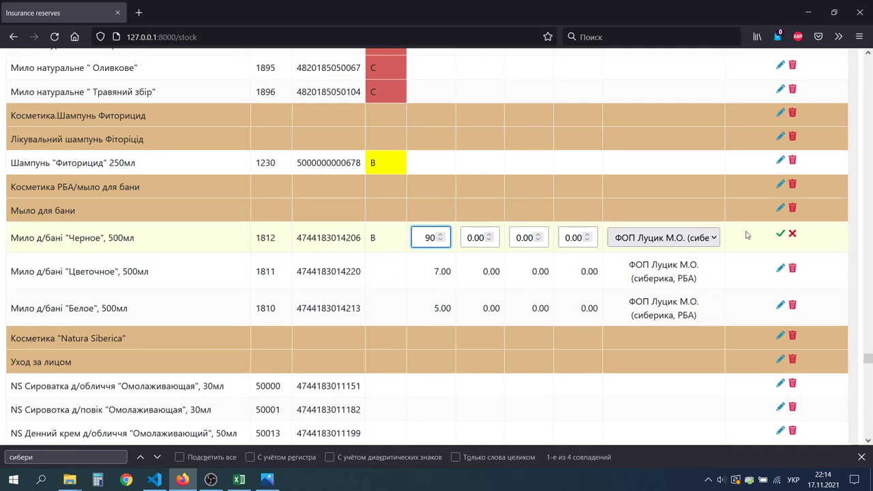
pyautogui.click(781, 234)
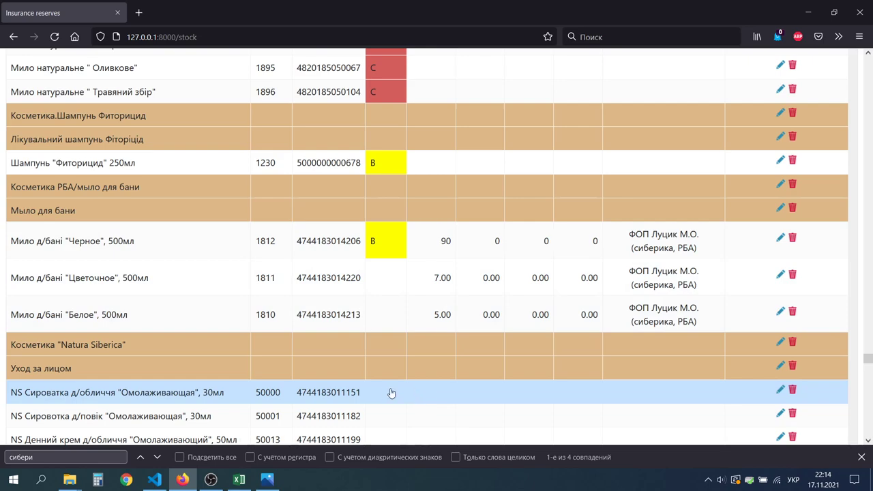
# Open the Orders page, review the Вегетус supplier's recalculated order and close it
pyautogui.press('F5')
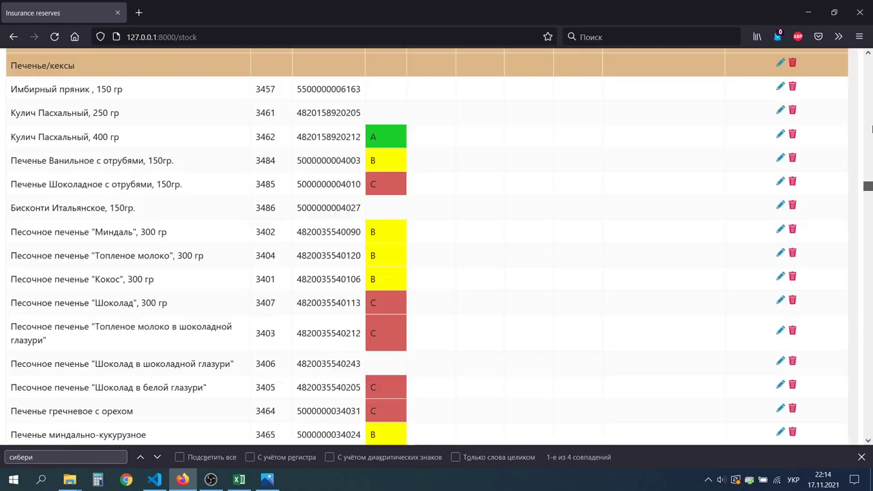
pyautogui.click(147, 66)
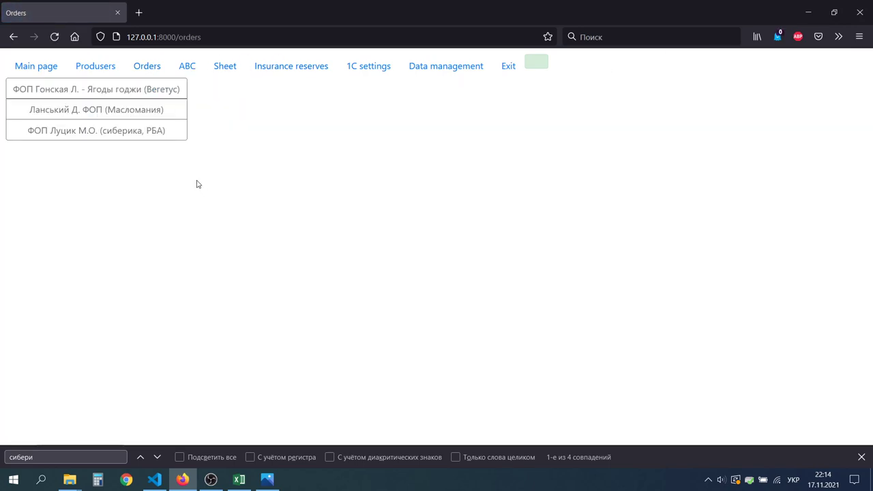
pyautogui.click(75, 93)
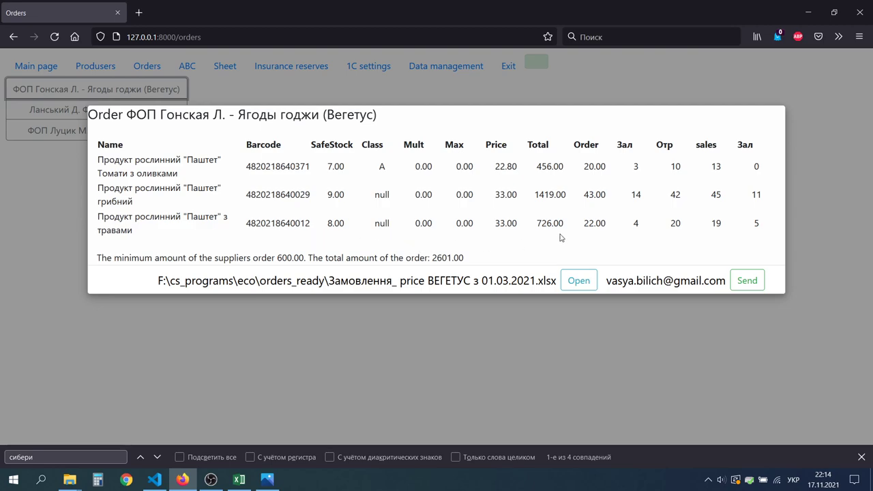
pyautogui.click(369, 319)
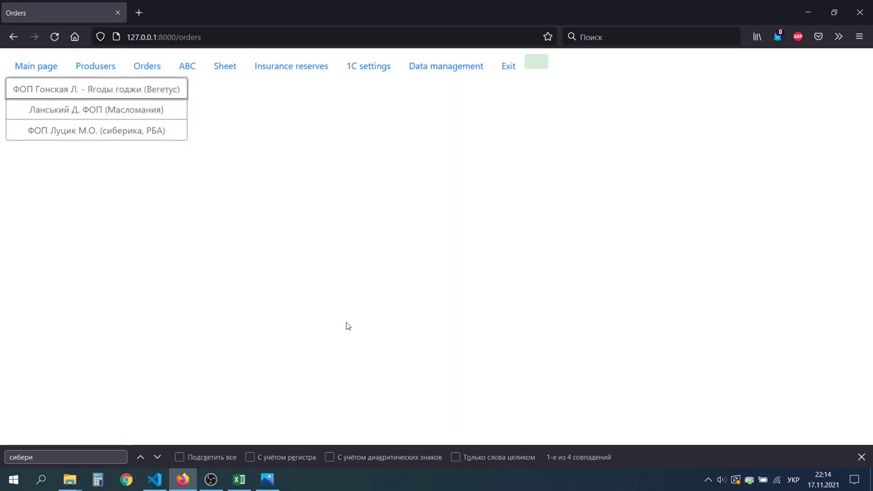
# Review the Масломания supplier's order and its Excel file, closing the file without saving and dismissing the order in Firefox
pyautogui.click(120, 118)
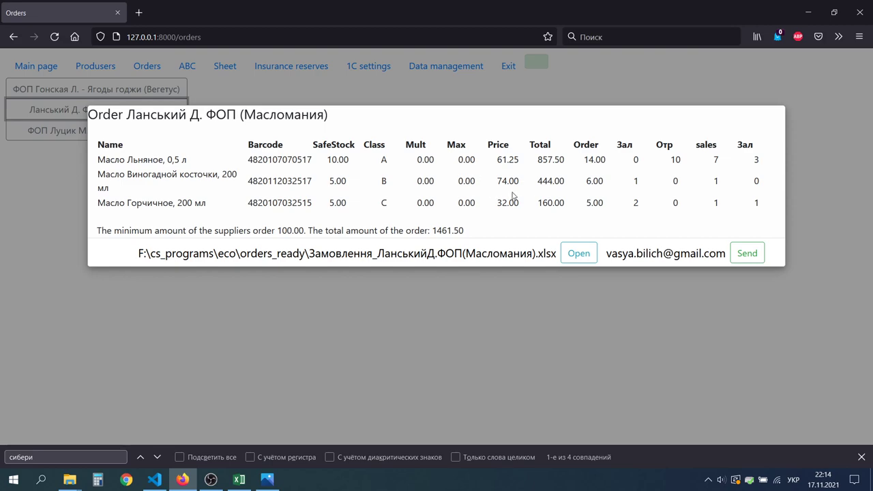
pyautogui.click(570, 253)
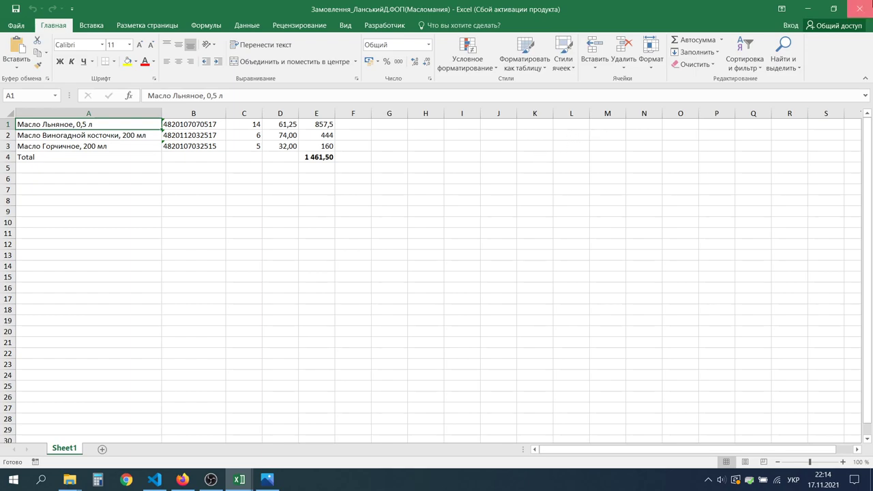
pyautogui.click(858, 9)
pyautogui.click(440, 255)
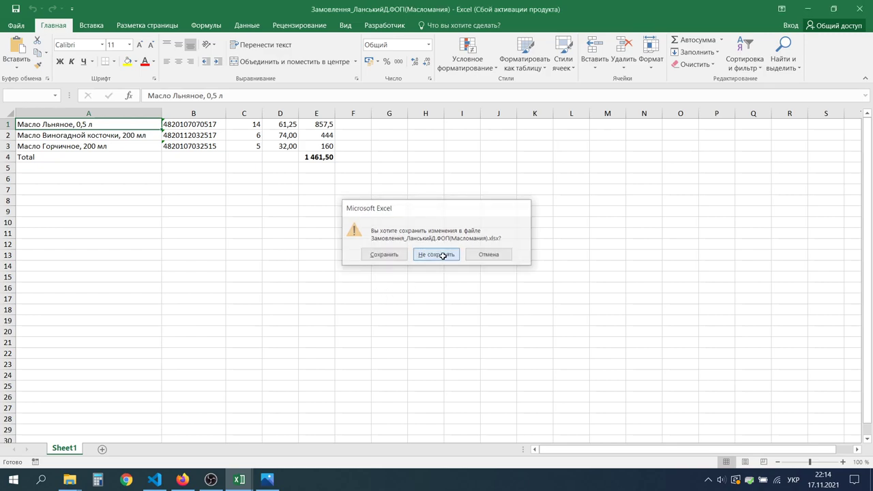
pyautogui.hotkey('alt', 'Tab')
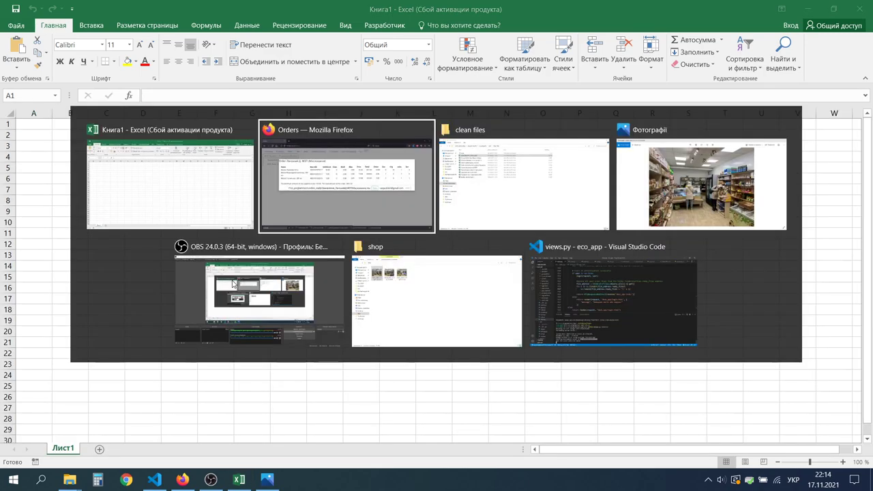
pyautogui.click(190, 355)
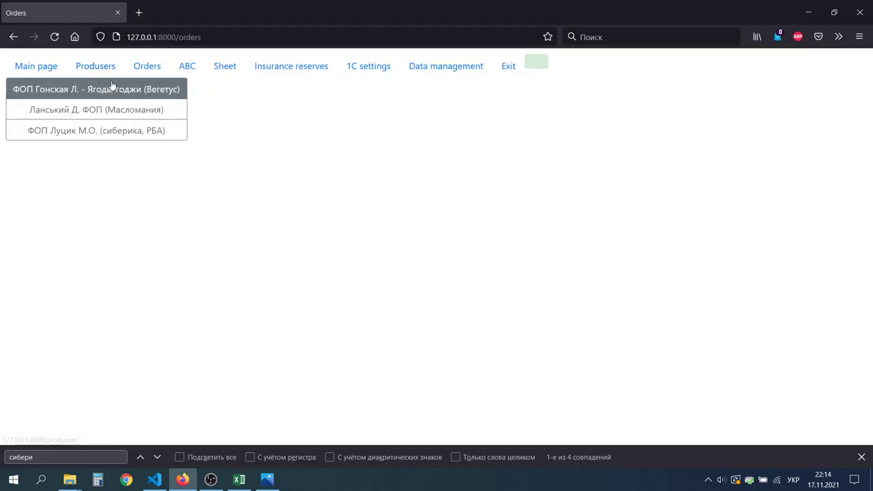
# Check the ordered pâté quantities in the Вегетус order's Excel file, close it without saving and dismiss the order in Firefox
pyautogui.click(112, 87)
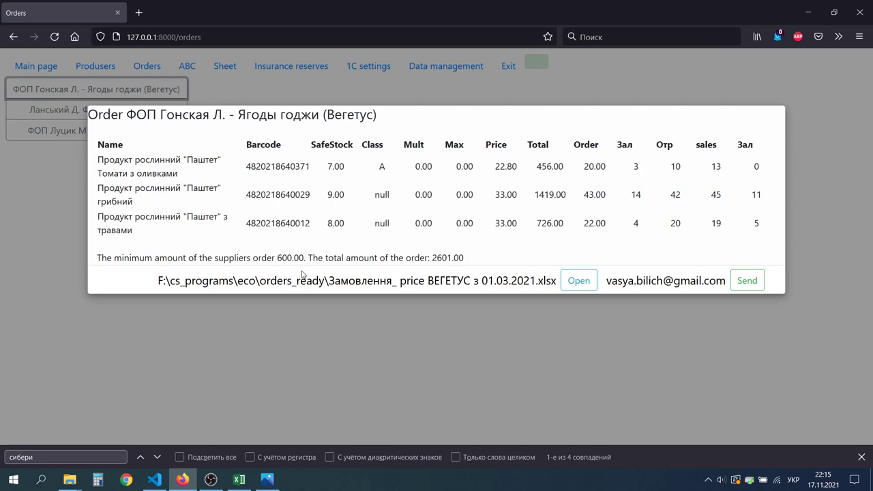
pyautogui.click(578, 280)
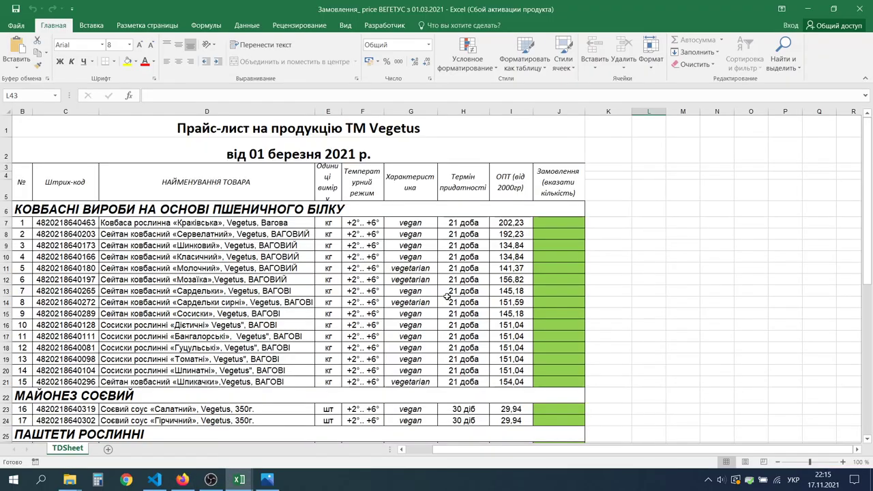
pyautogui.scroll(-6, 447, 295)
pyautogui.scroll(1, 478, 273)
pyautogui.moveTo(551, 245); pyautogui.dragTo(554, 301)
pyautogui.hotkey('ctrl', 'w')
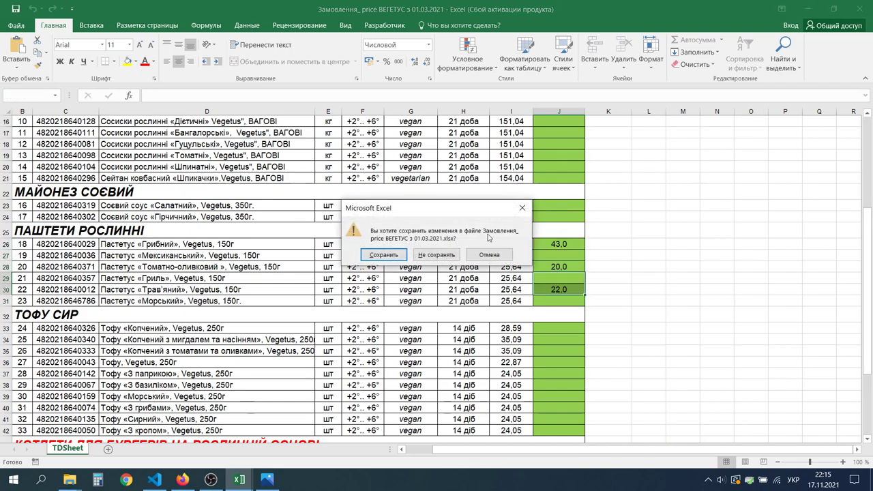
pyautogui.click(438, 252)
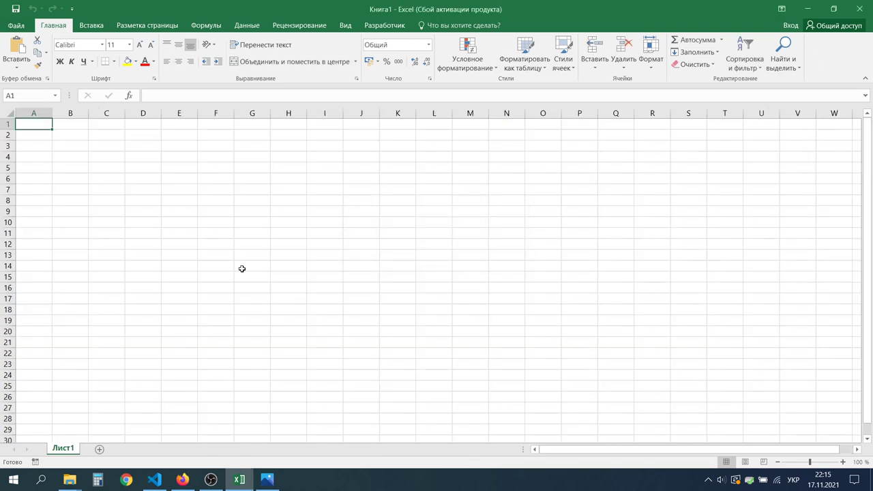
pyautogui.click(182, 480)
pyautogui.click(254, 394)
# Open the сиберика, РБА order's Excel file, check the soap quantities in the Количество column, and close it, returning to Firefox
pyautogui.click(117, 131)
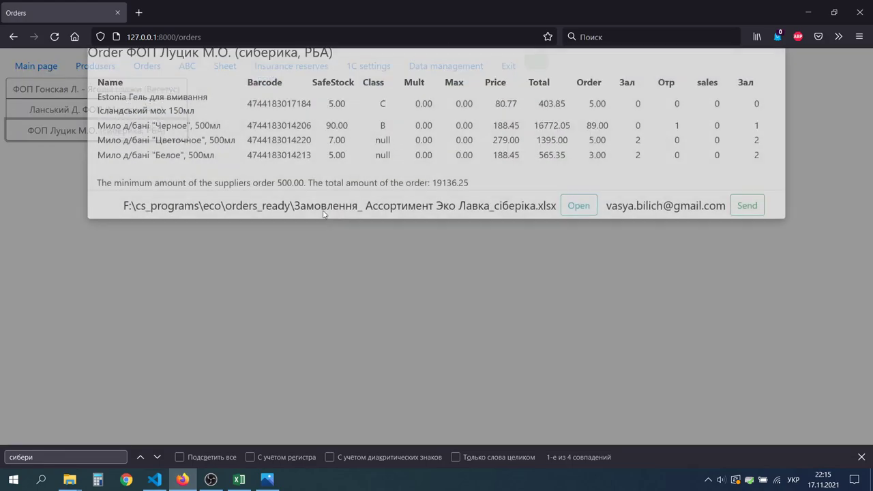
pyautogui.click(589, 275)
pyautogui.scroll(15, 444, 320)
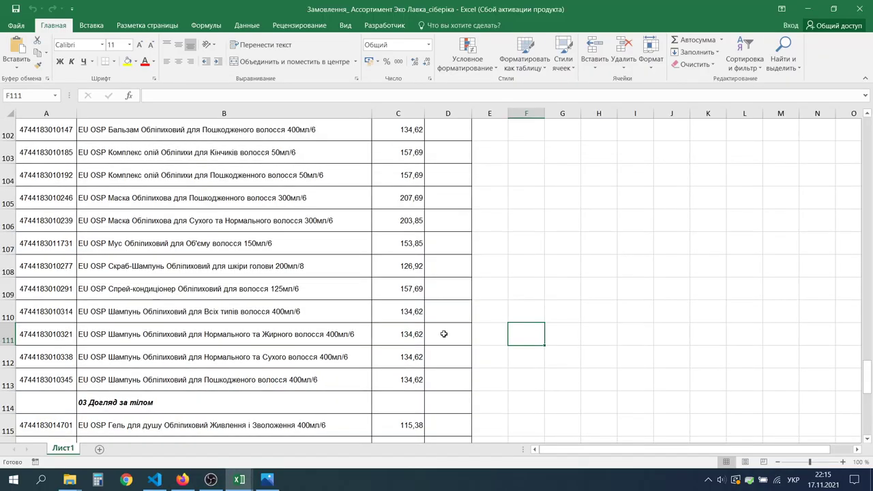
pyautogui.scroll(8, 479, 329)
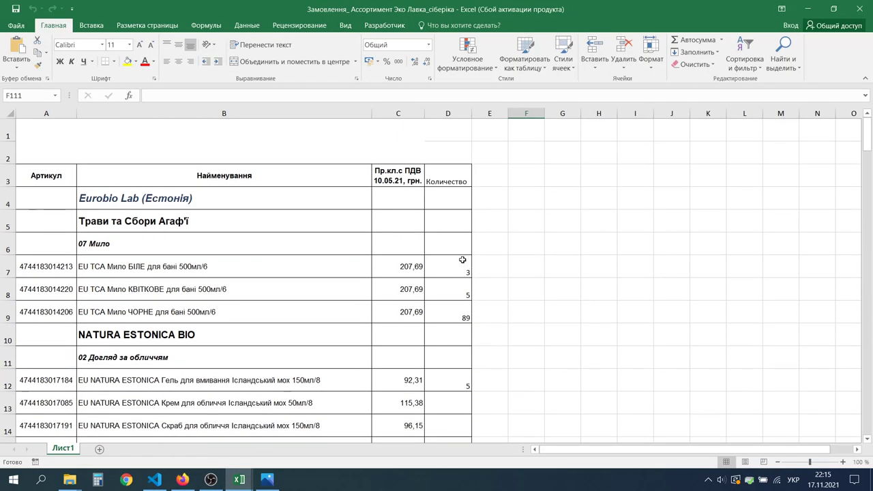
pyautogui.moveTo(462, 256); pyautogui.dragTo(464, 325)
pyautogui.click(463, 326)
pyautogui.click(464, 317)
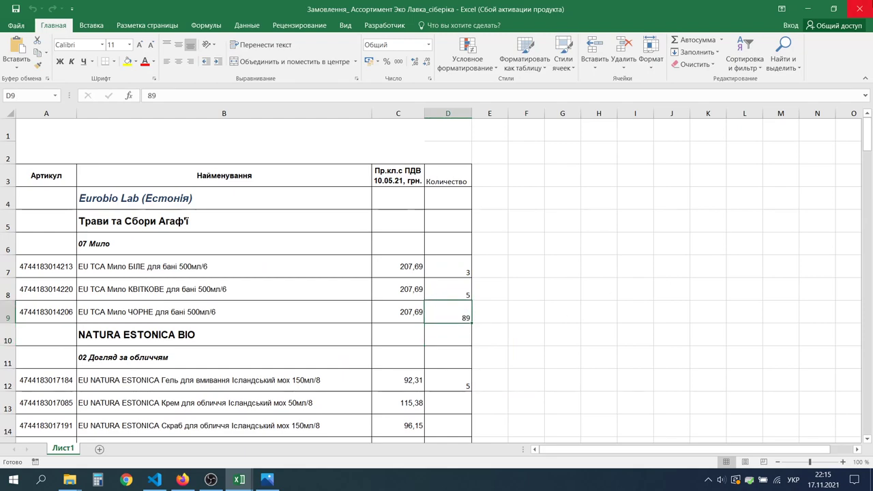
pyautogui.hotkey('ctrl', 'n')
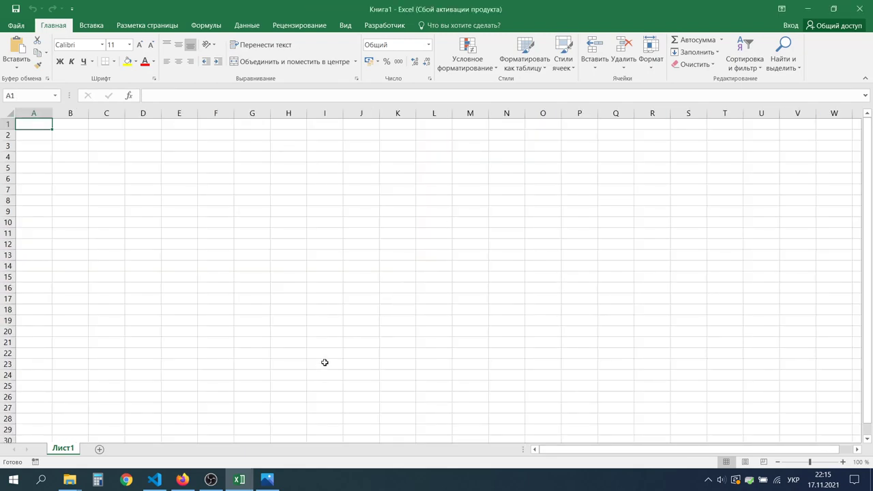
pyautogui.hotkey('alt', 'Tab')
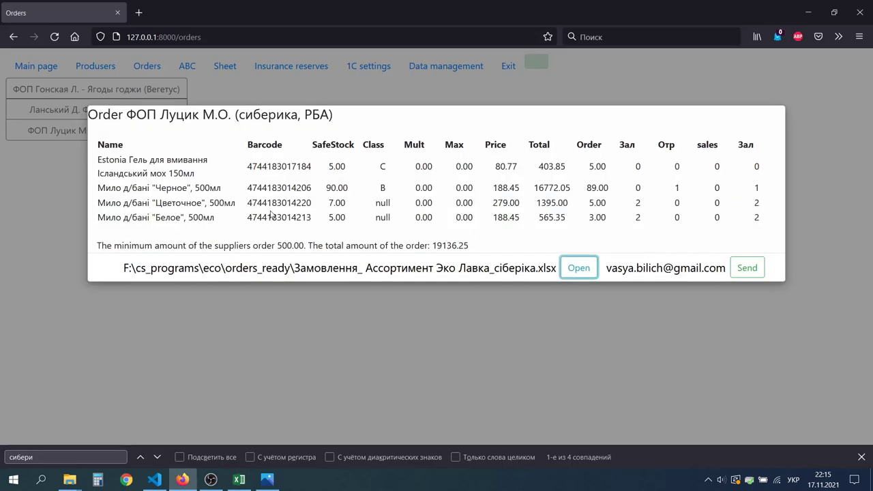
# Copy the barcode of Мило д/бані "Белое", 500мл from the сиберика, РБА order
pyautogui.doubleClick(271, 215)
pyautogui.hotkey('ctrl', 'c')
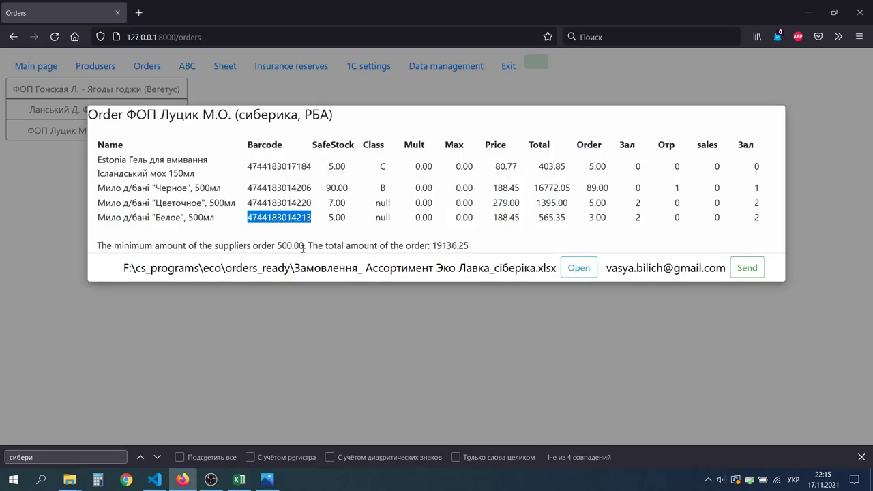
pyautogui.hotkey('alt', 'Tab')
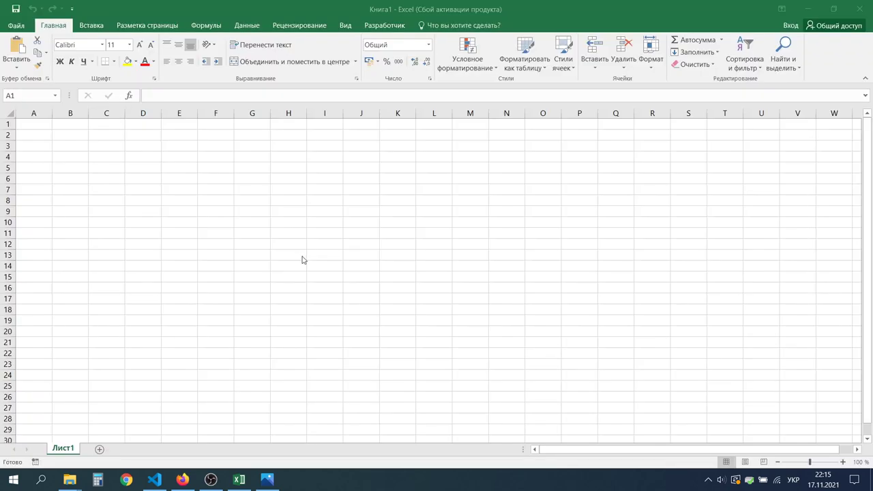
pyautogui.hotkey('alt', 'Tab')
pyautogui.press('Tab')
pyautogui.press('Tab')
pyautogui.press('Tab')
pyautogui.press('Tab')
pyautogui.press('Tab')
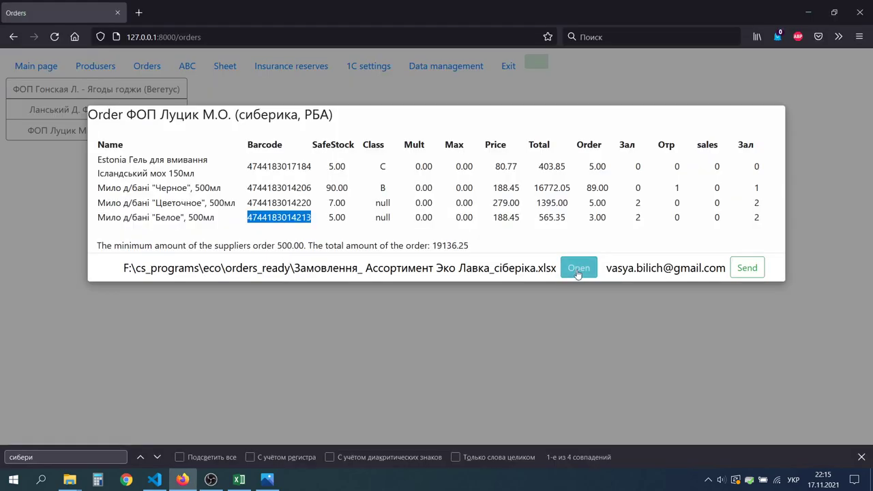
# Look up the copied barcode in the order's Excel file and compare its quantity with the "Белое" soap's Order value in Firefox
pyautogui.click(578, 268)
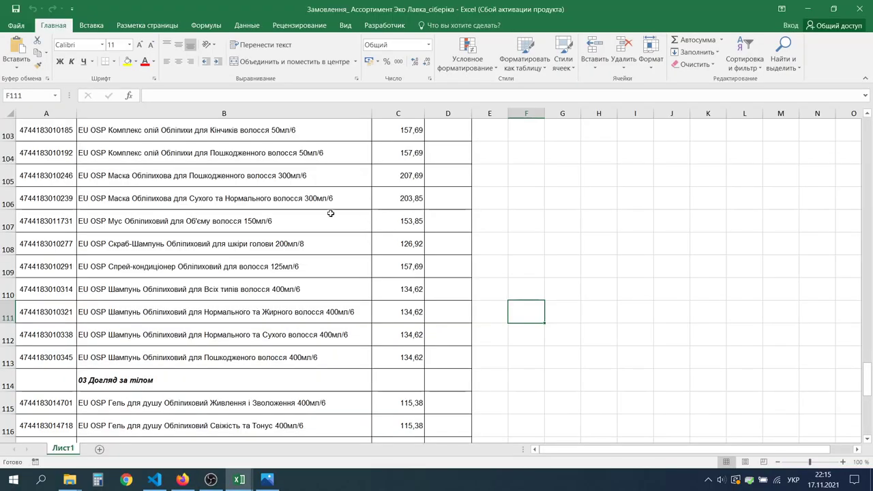
pyautogui.hotkey('ctrl', 'f')
pyautogui.hotkey('ctrl', 'v')
pyautogui.press('Return')
pyautogui.press('Escape')
pyautogui.press('Right')
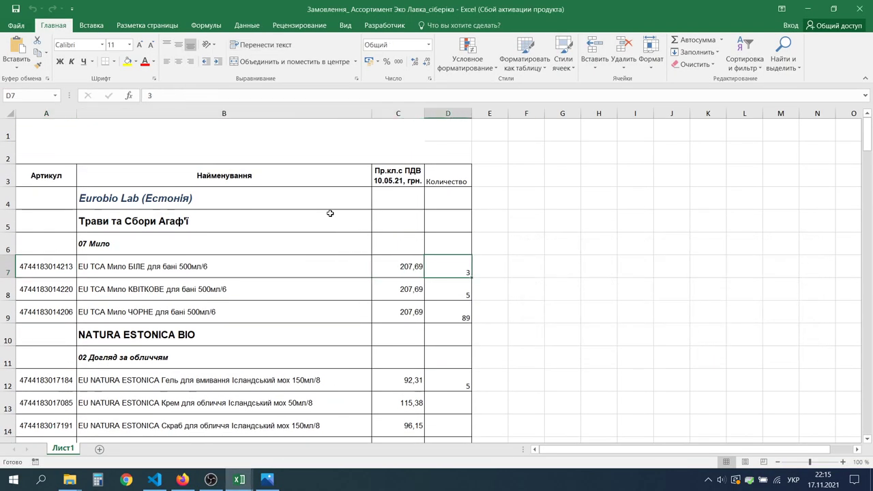
pyautogui.hotkey('alt', 'Tab')
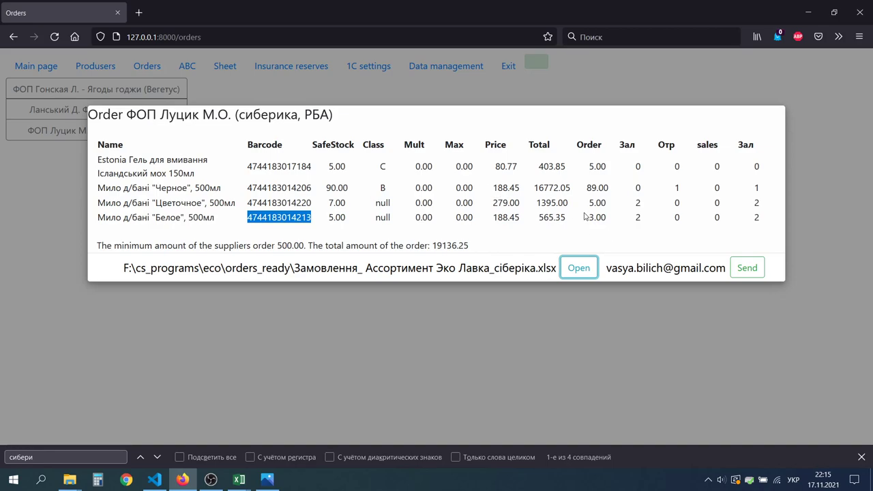
pyautogui.moveTo(587, 217); pyautogui.dragTo(608, 217)
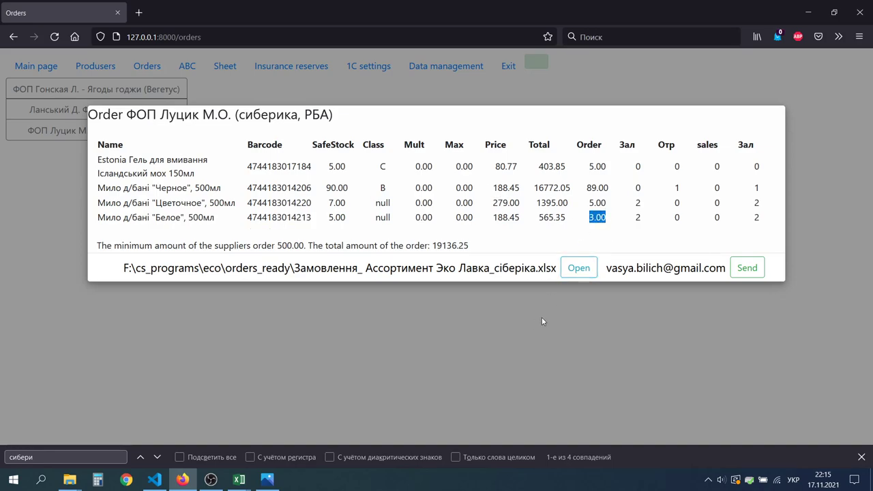